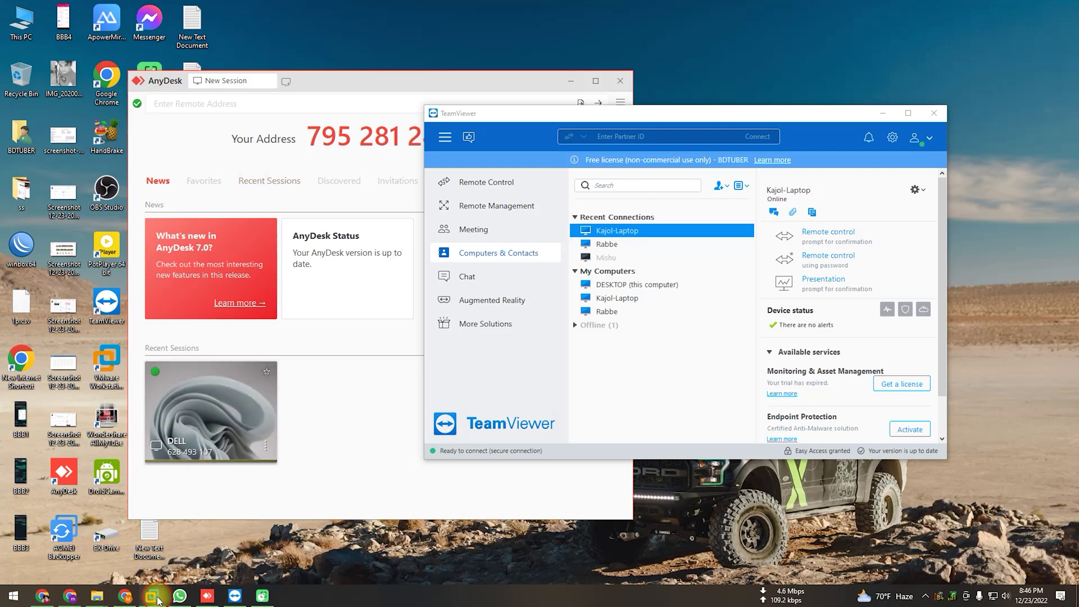
Bring the Windows X2 virtual machine to the front in full screen, with Edge's address bar selected.
{"action": "mouse_move", "coordinate": [157, 600]}
{"action": "left_click", "coordinate": [190, 535]}
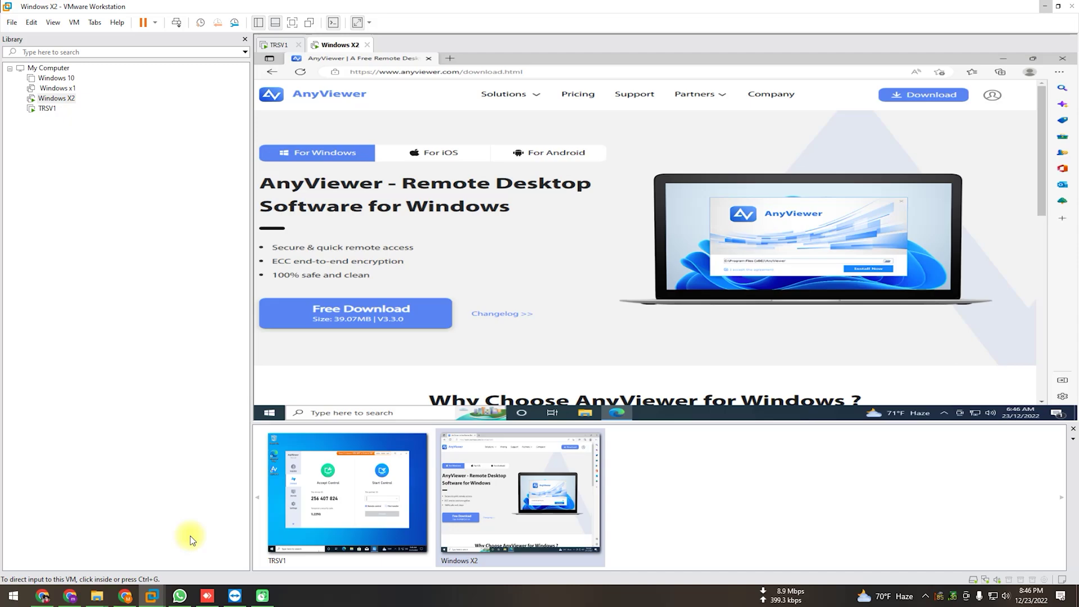
{"action": "left_click", "coordinate": [291, 24]}
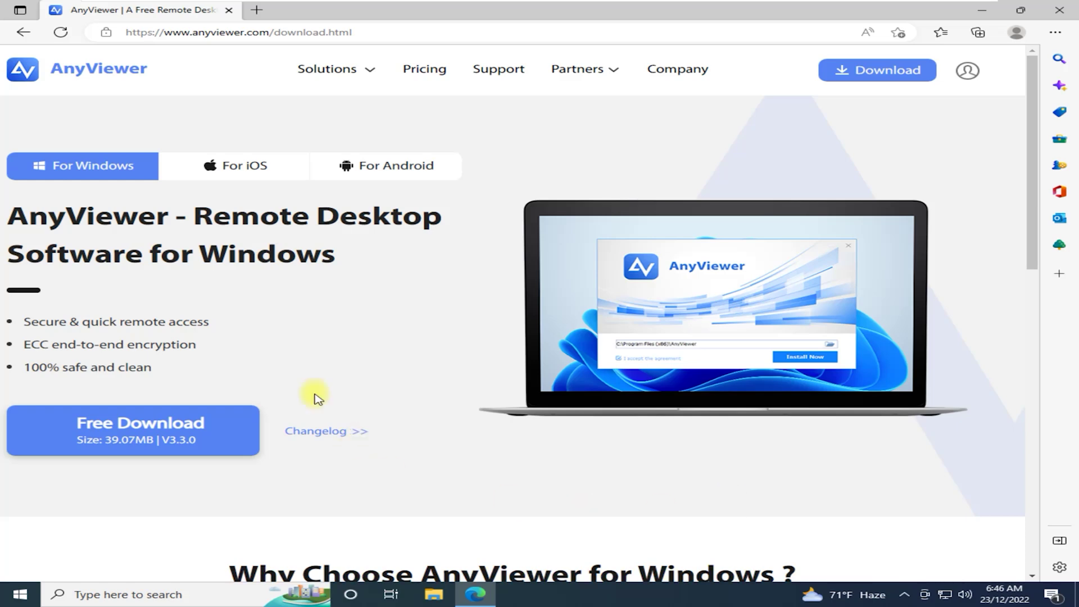
{"action": "left_click", "coordinate": [359, 33]}
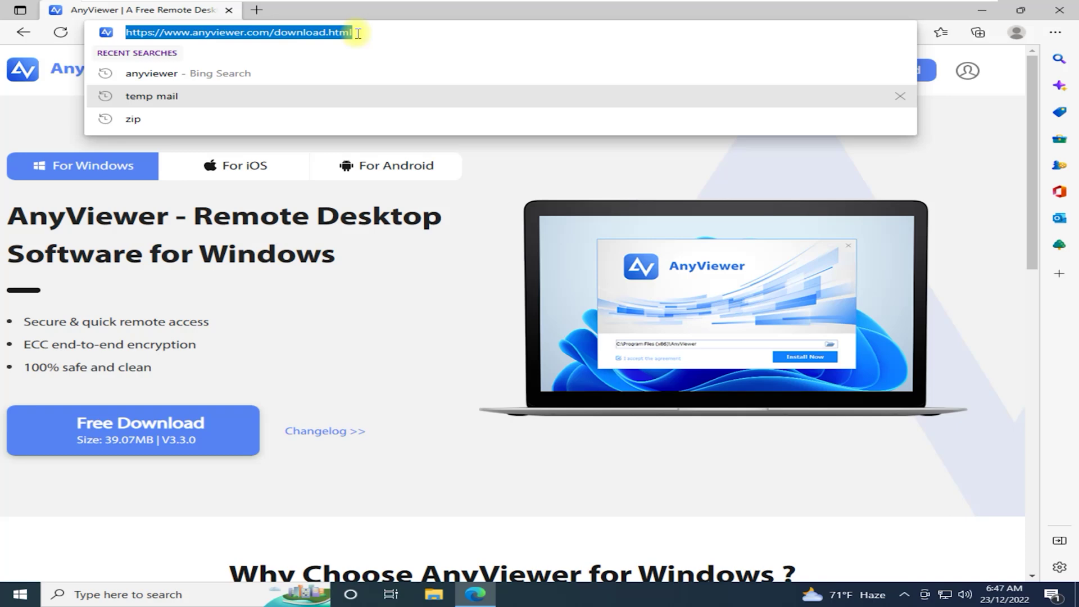
Search Bing for 'anyviewer' and open the official AnyViewer site from the results.
{"action": "type", "text": "anyvi"}
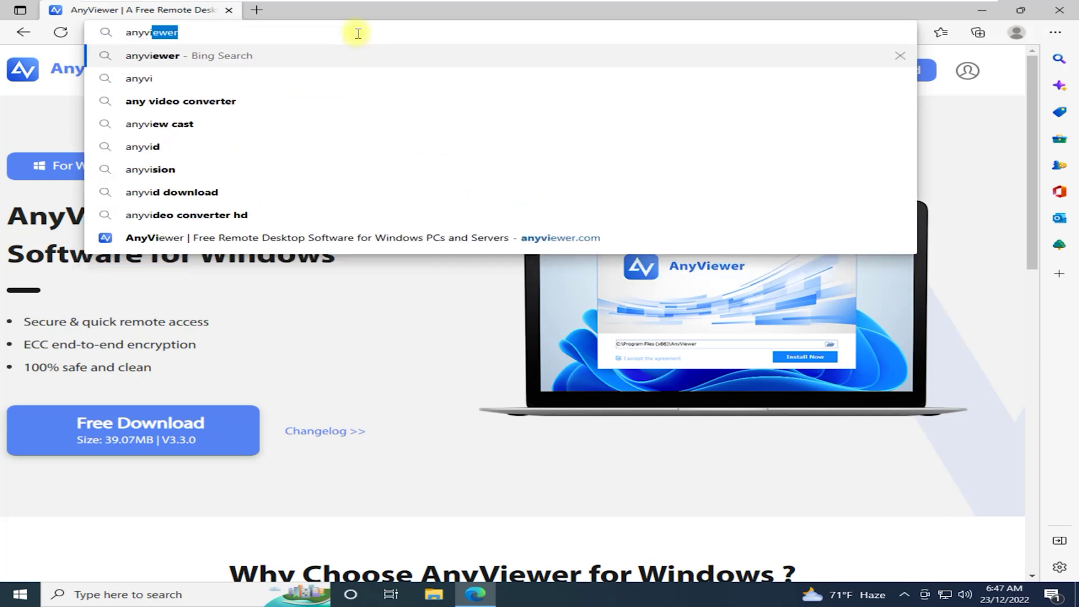
{"action": "type", "text": "e"}
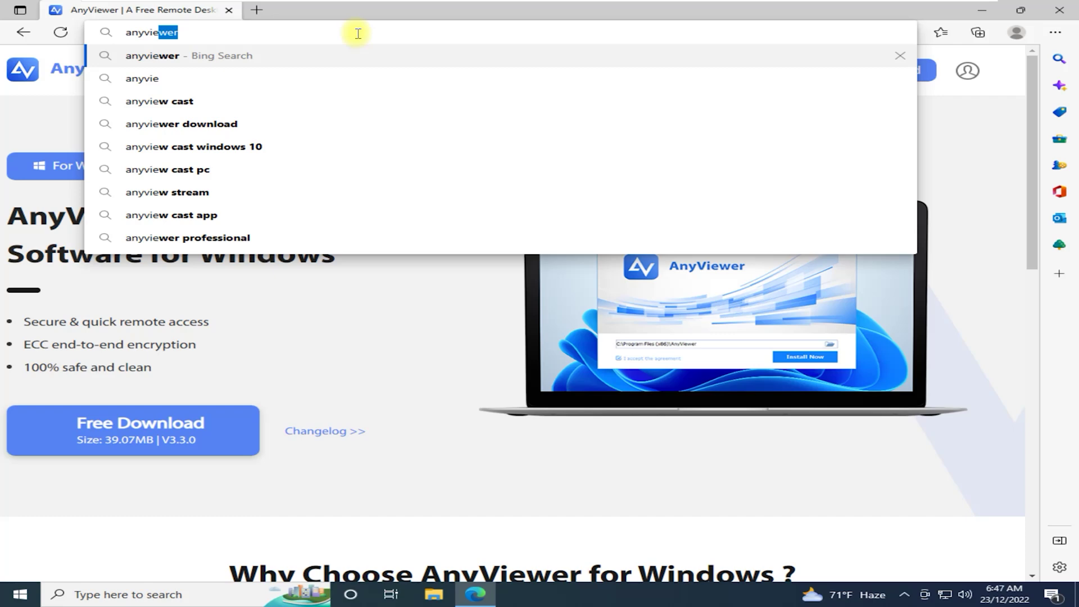
{"action": "left_click", "coordinate": [309, 61]}
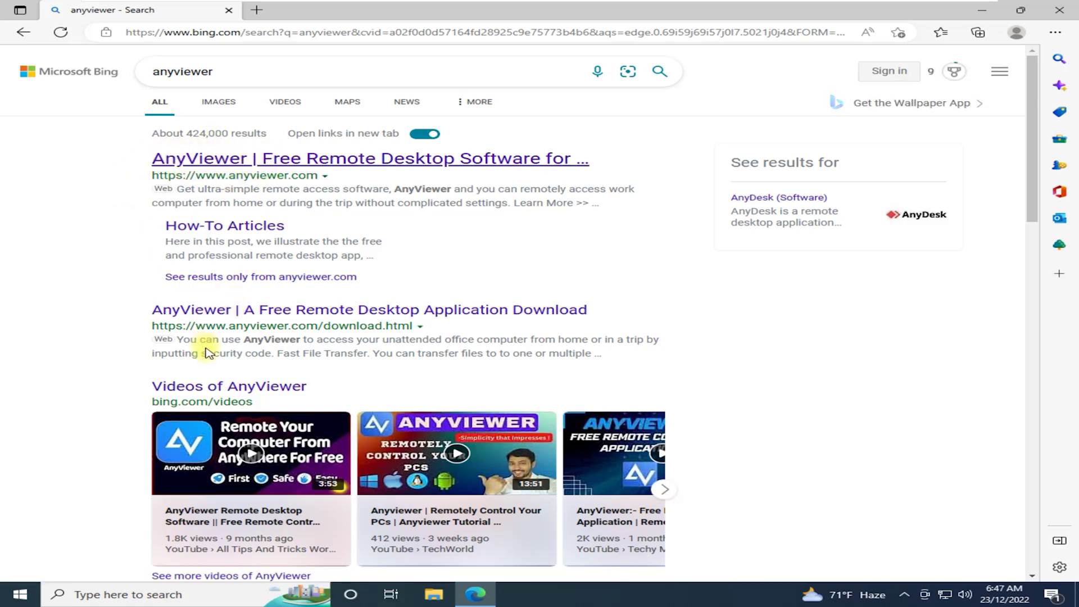
{"action": "left_click", "coordinate": [215, 164]}
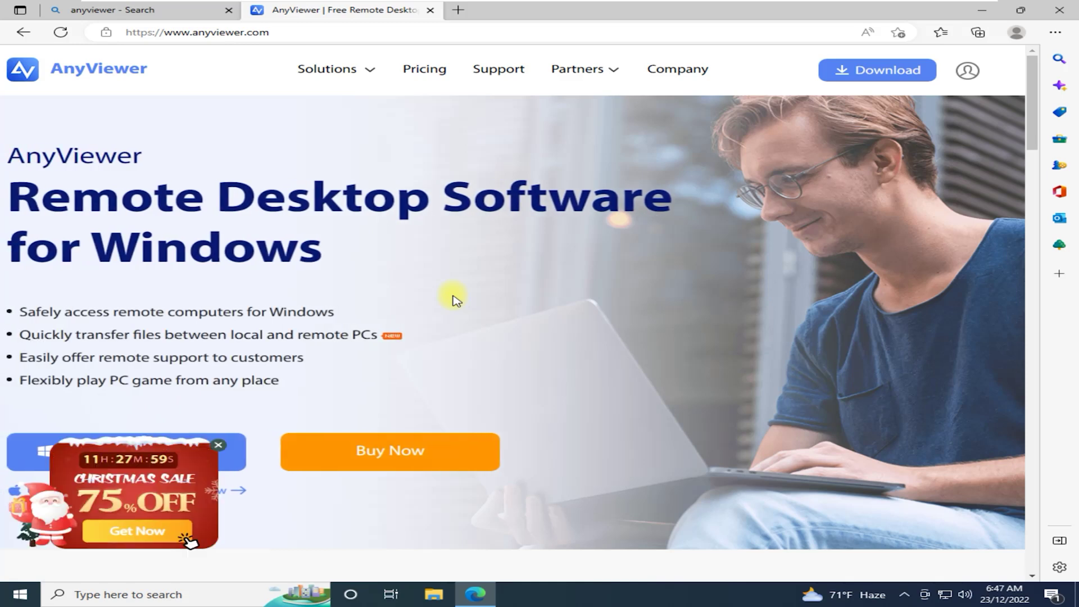
Dismiss the Christmas sale popup and go to the Download Freeware page for Windows.
{"action": "left_click", "coordinate": [218, 445]}
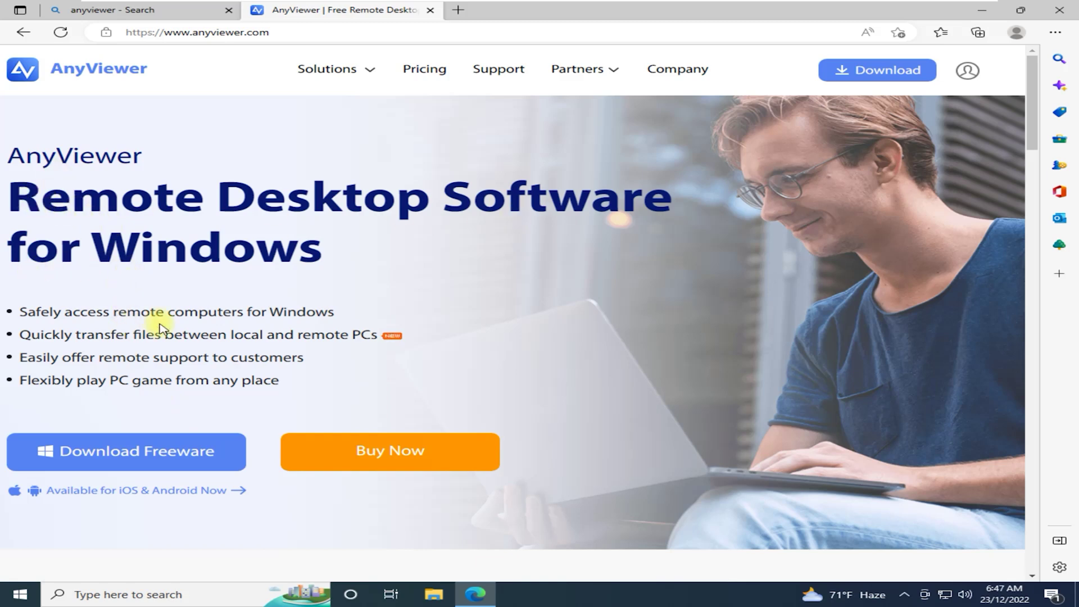
{"action": "scroll", "coordinate": [284, 340], "scroll_direction": "down", "scroll_amount": 2}
{"action": "scroll", "coordinate": [284, 340], "scroll_direction": "down", "scroll_amount": 1}
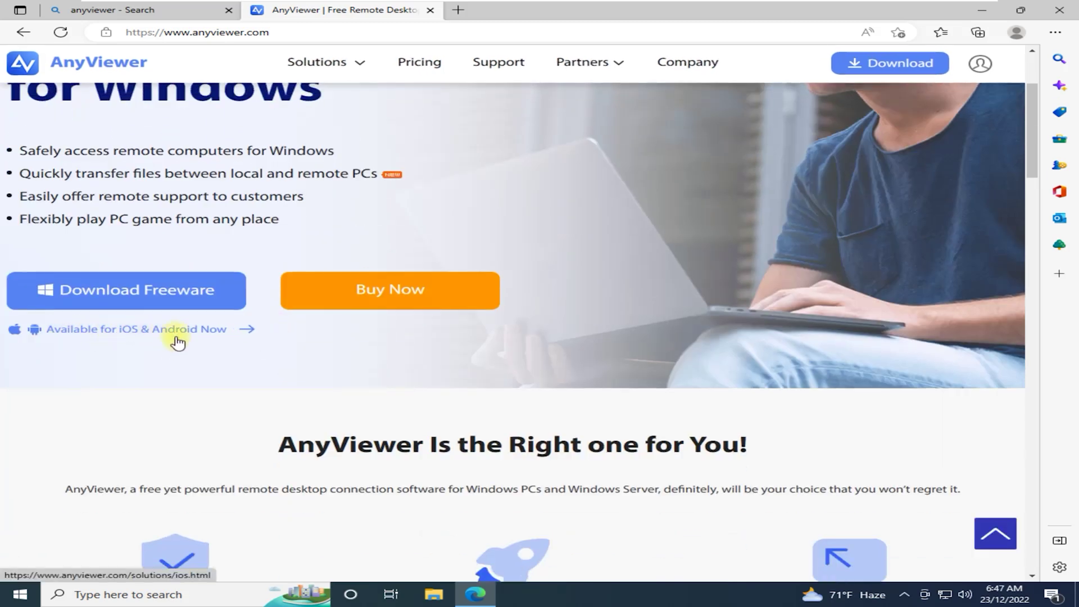
{"action": "scroll", "coordinate": [202, 357], "scroll_direction": "up", "scroll_amount": 3}
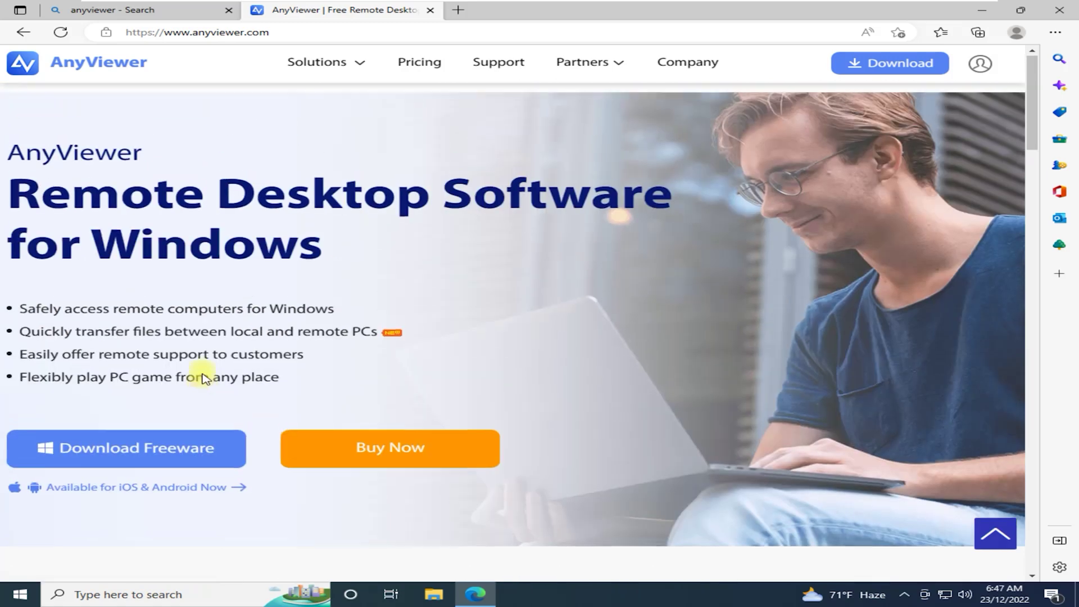
{"action": "left_click", "coordinate": [126, 460]}
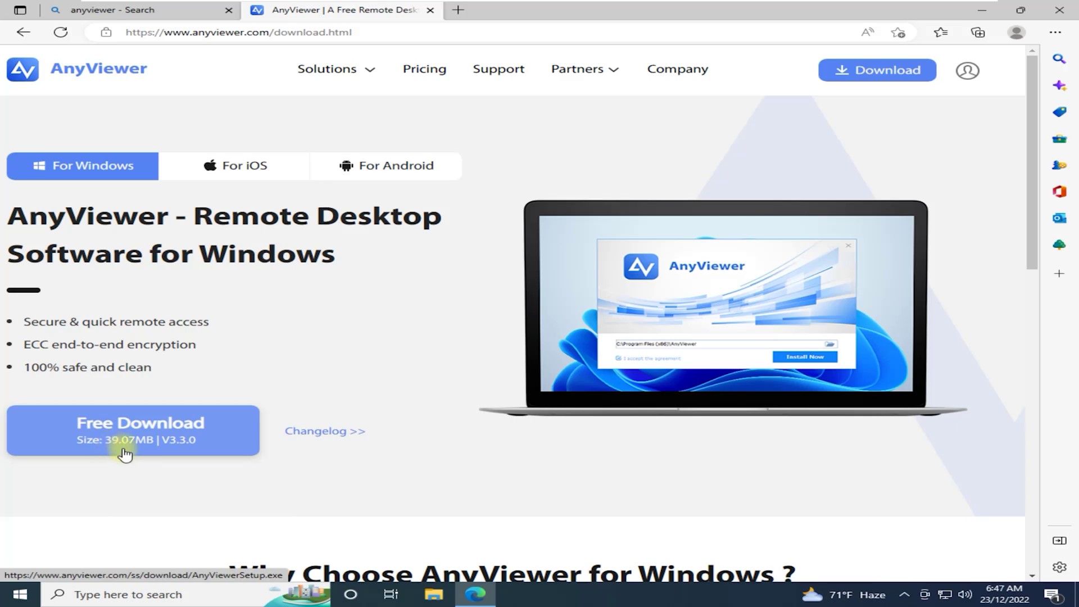
Download AnyViewerSetup.exe and run it, approving the UAC prompt.
{"action": "left_click", "coordinate": [155, 446]}
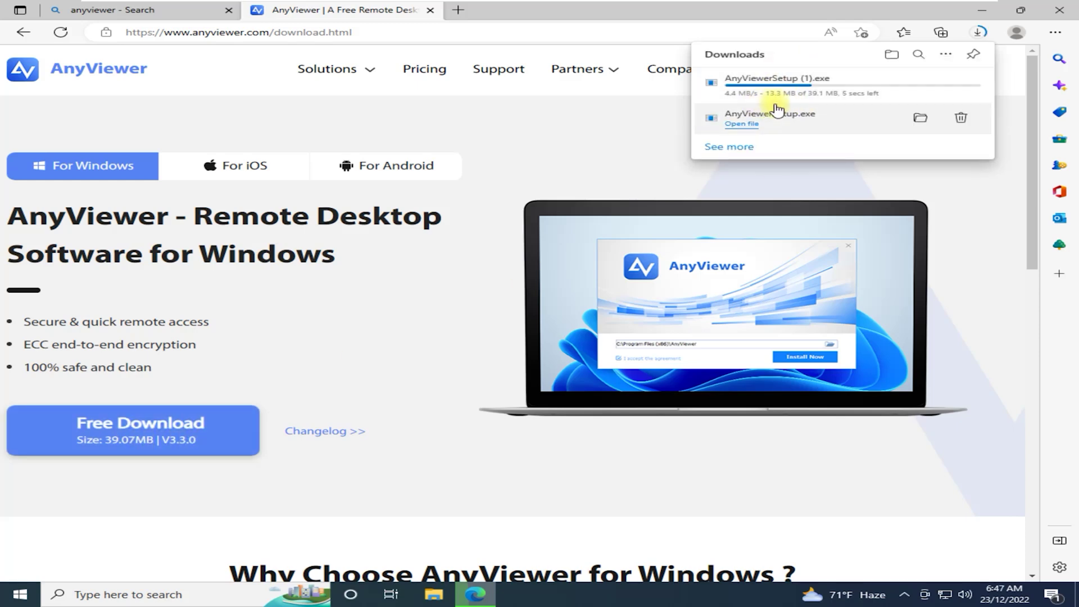
{"action": "mouse_move", "coordinate": [897, 89]}
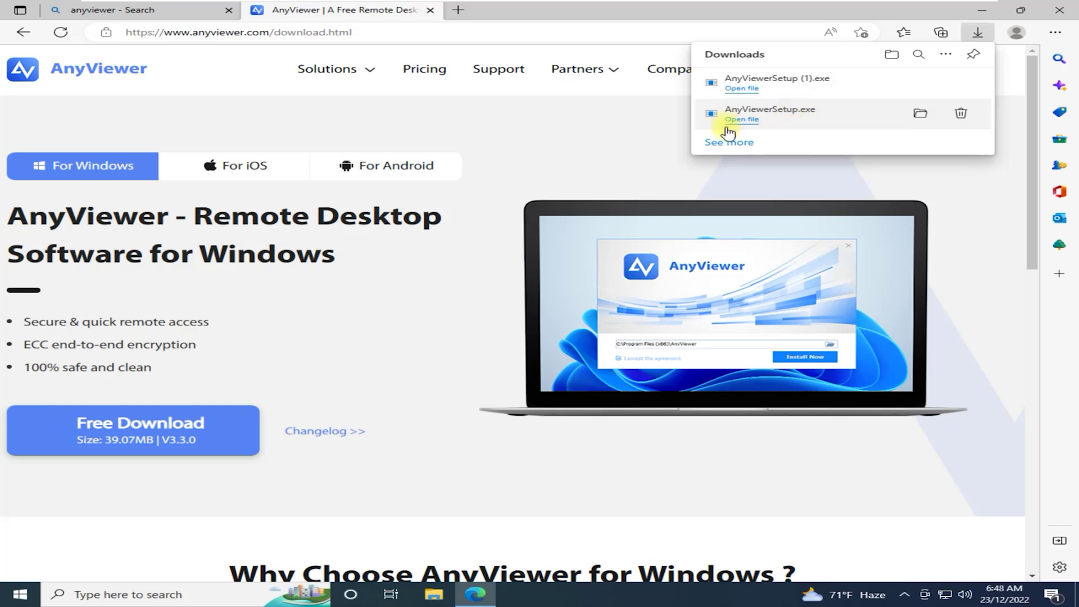
{"action": "left_click", "coordinate": [743, 121]}
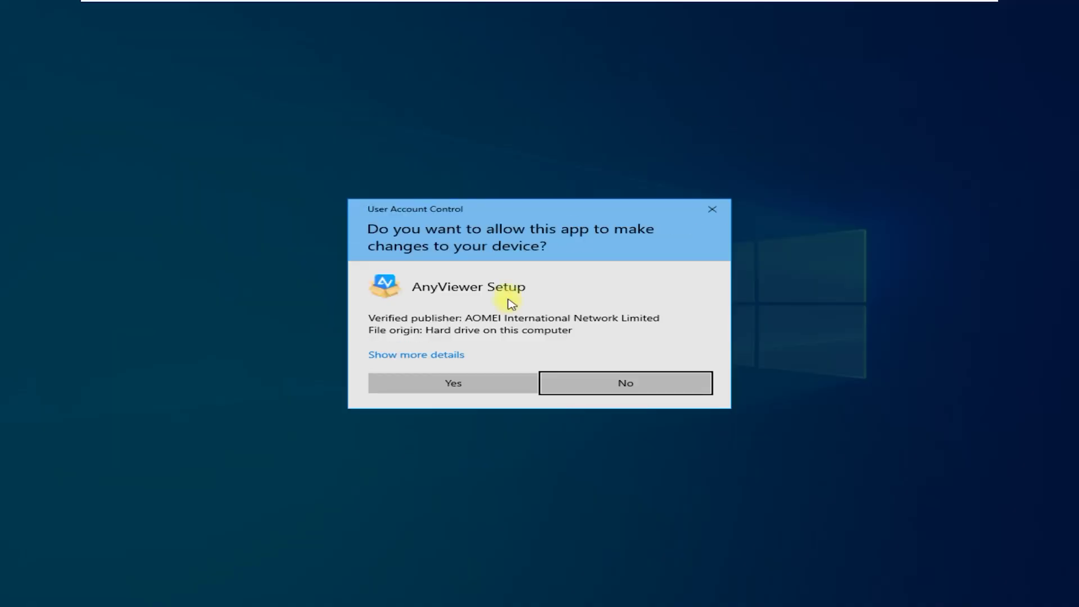
{"action": "left_click", "coordinate": [447, 385]}
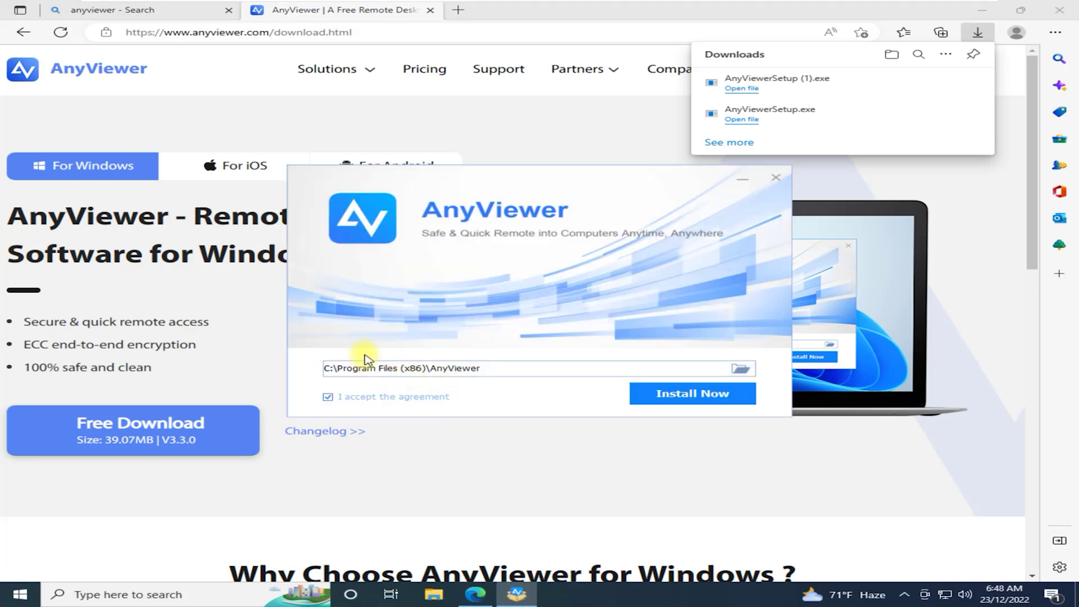
Install AnyViewer to C:\Program Files (x86)\AnyViewer and close the finished installer.
{"action": "left_click", "coordinate": [647, 394]}
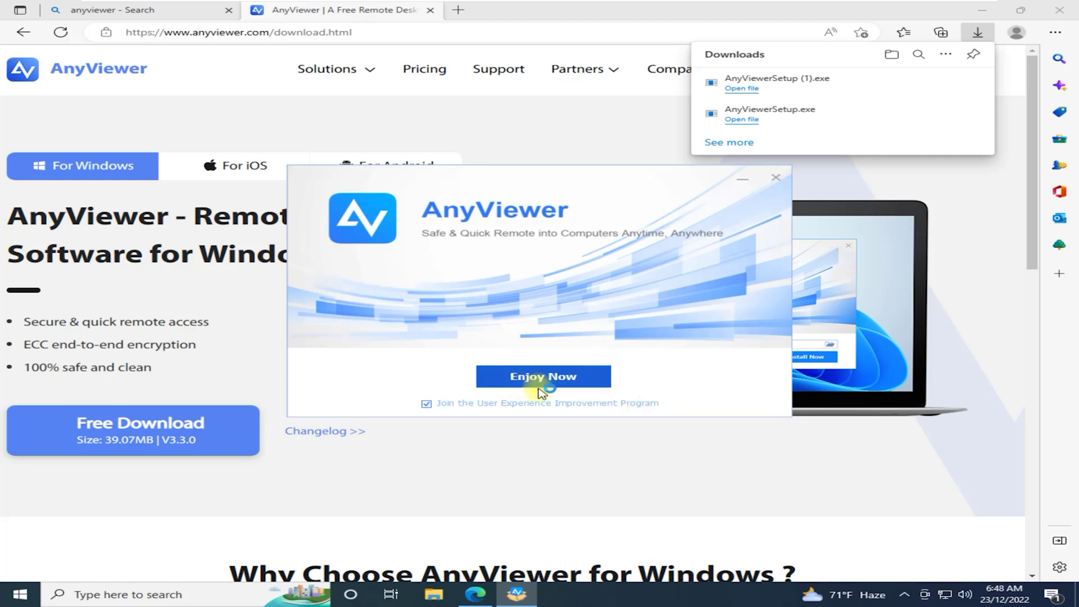
{"action": "left_click", "coordinate": [535, 378]}
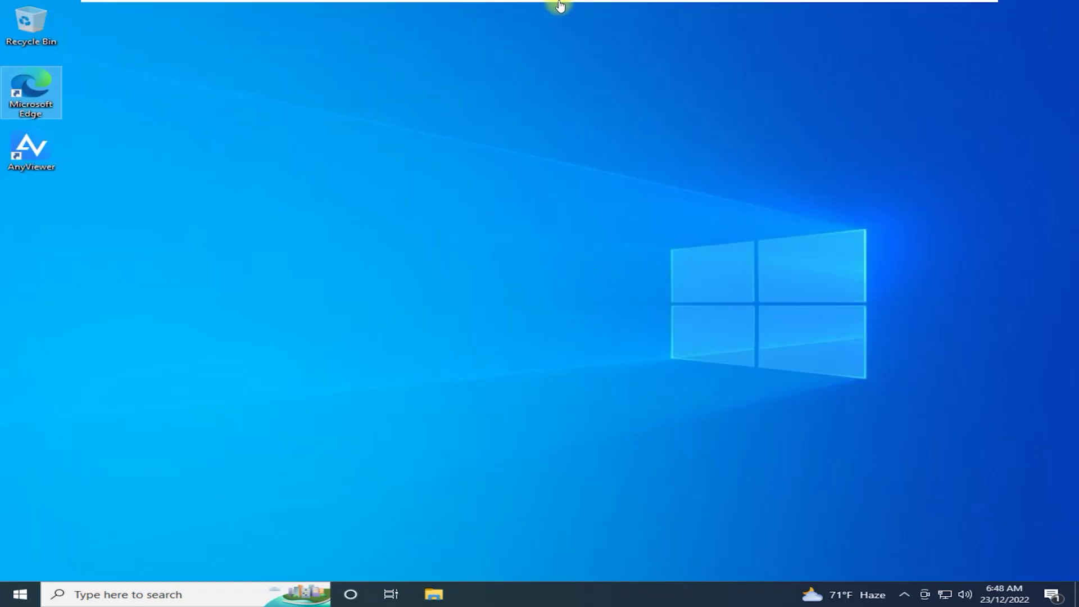
Exit full screen and switch to the TRSV1 virtual machine showing AnyViewer's device ID.
{"action": "mouse_move", "coordinate": [559, 4]}
{"action": "left_click", "coordinate": [971, 8]}
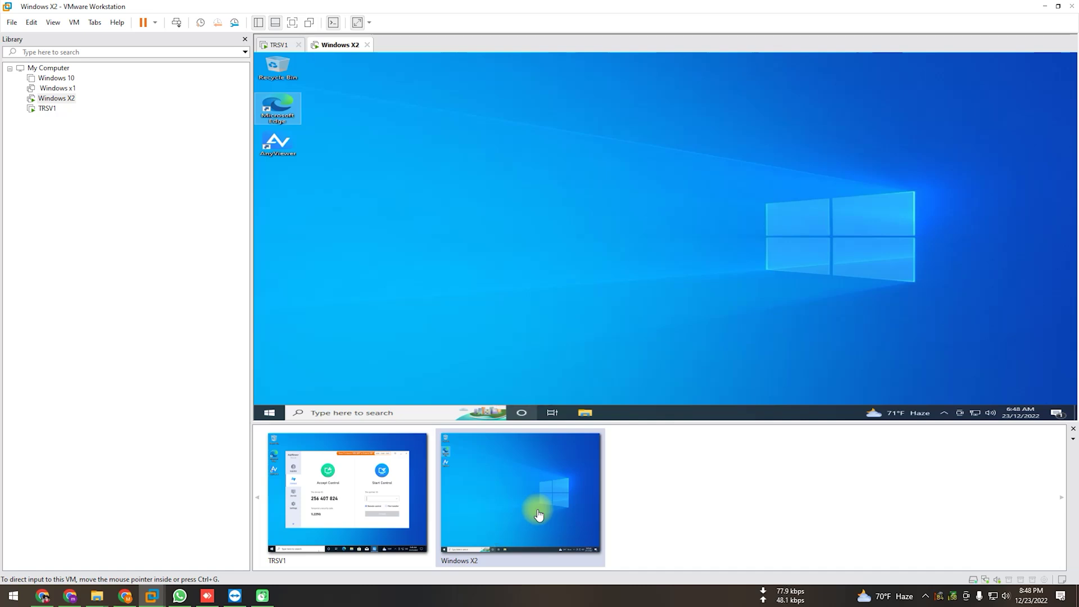
{"action": "left_click", "coordinate": [337, 500]}
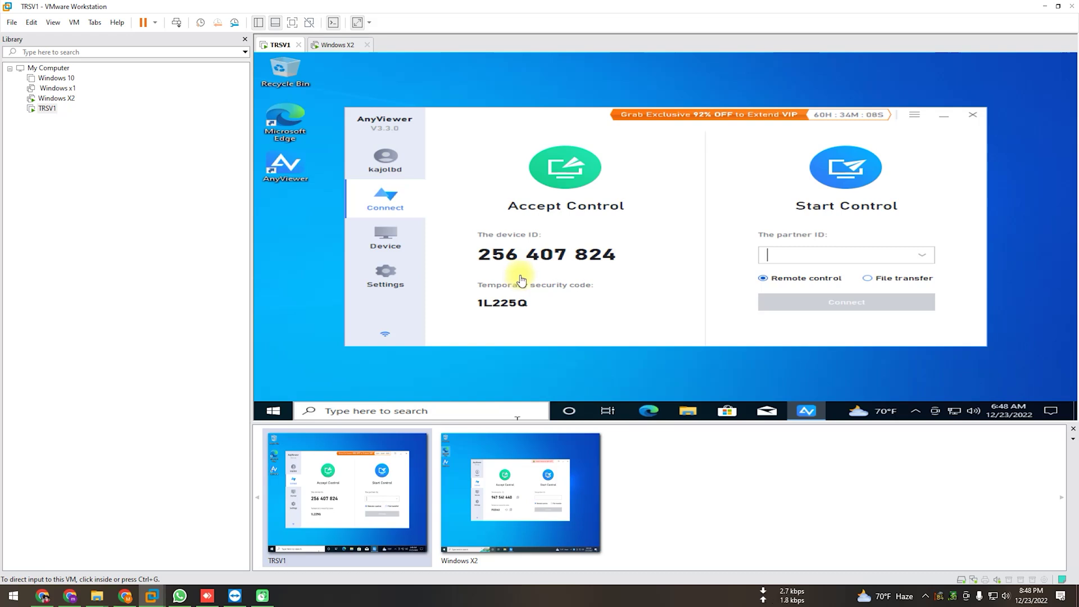
{"action": "left_click", "coordinate": [387, 158]}
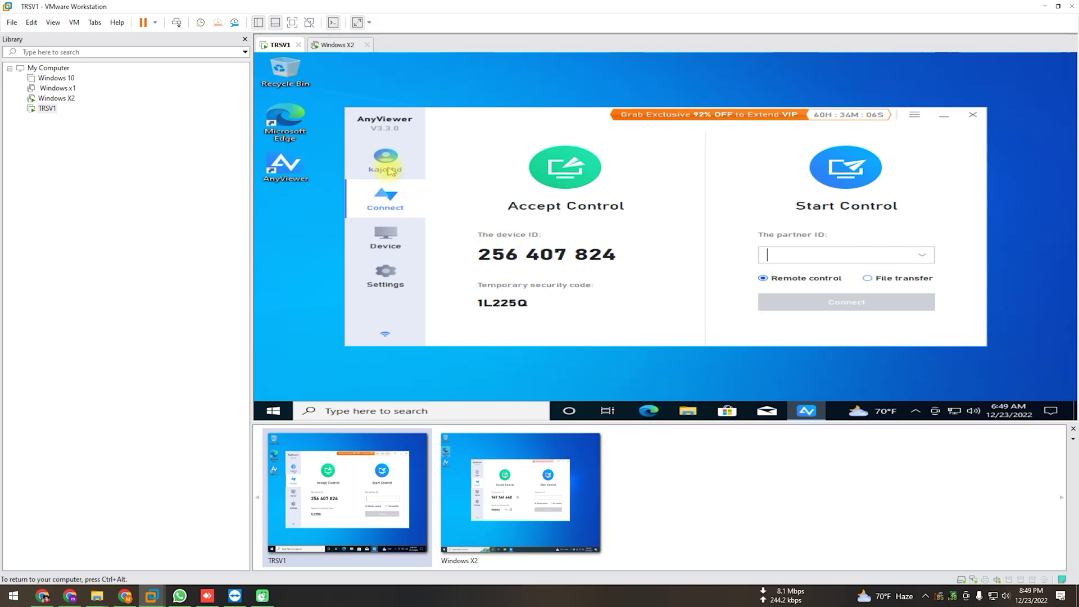
{"action": "left_click", "coordinate": [386, 160]}
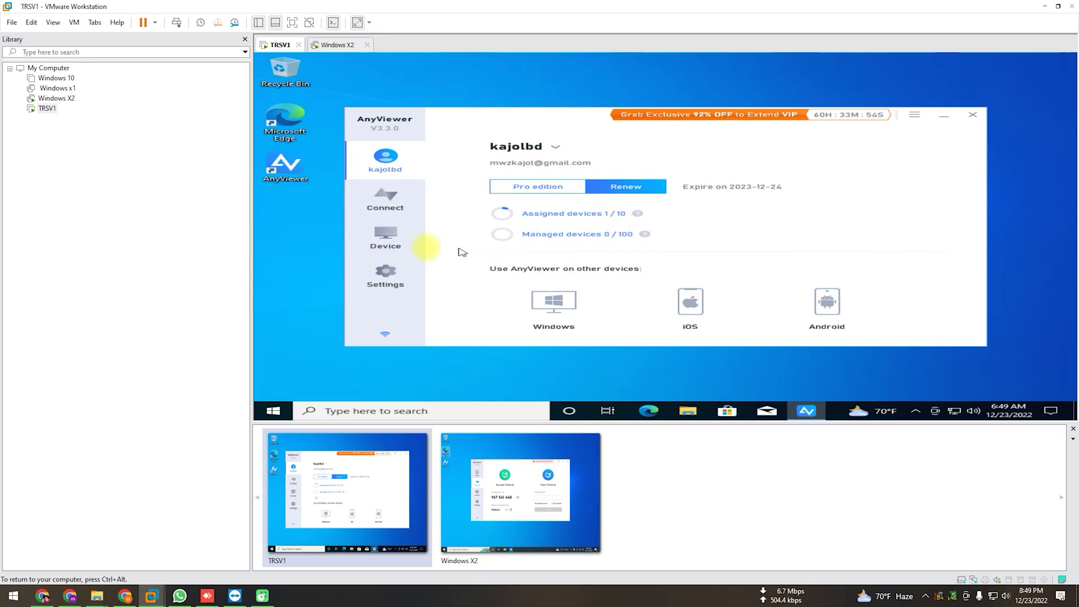
{"action": "left_click", "coordinate": [397, 212]}
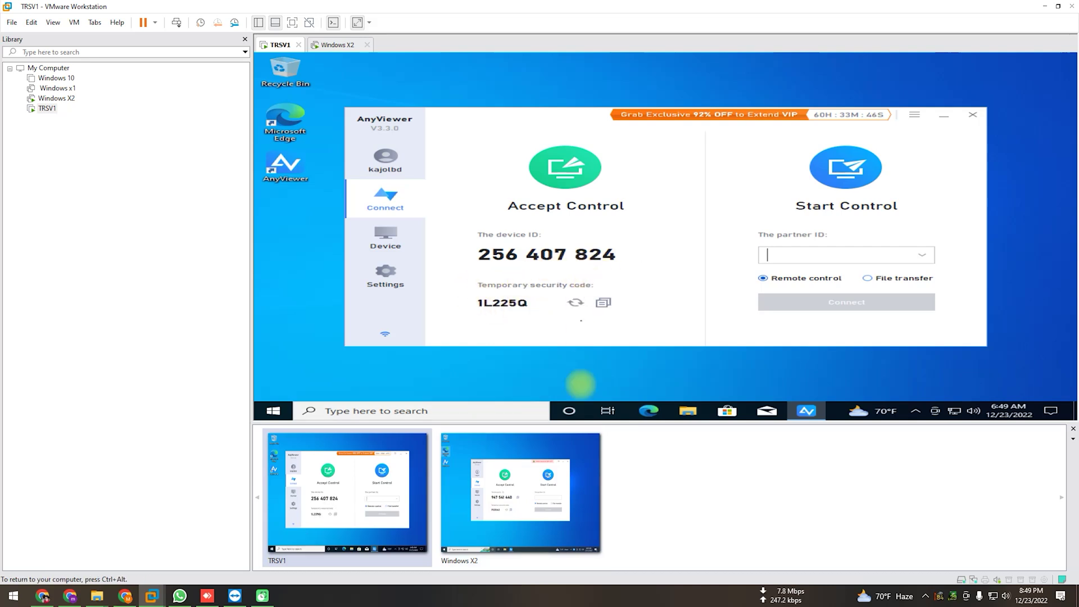
{"action": "left_click", "coordinate": [518, 503]}
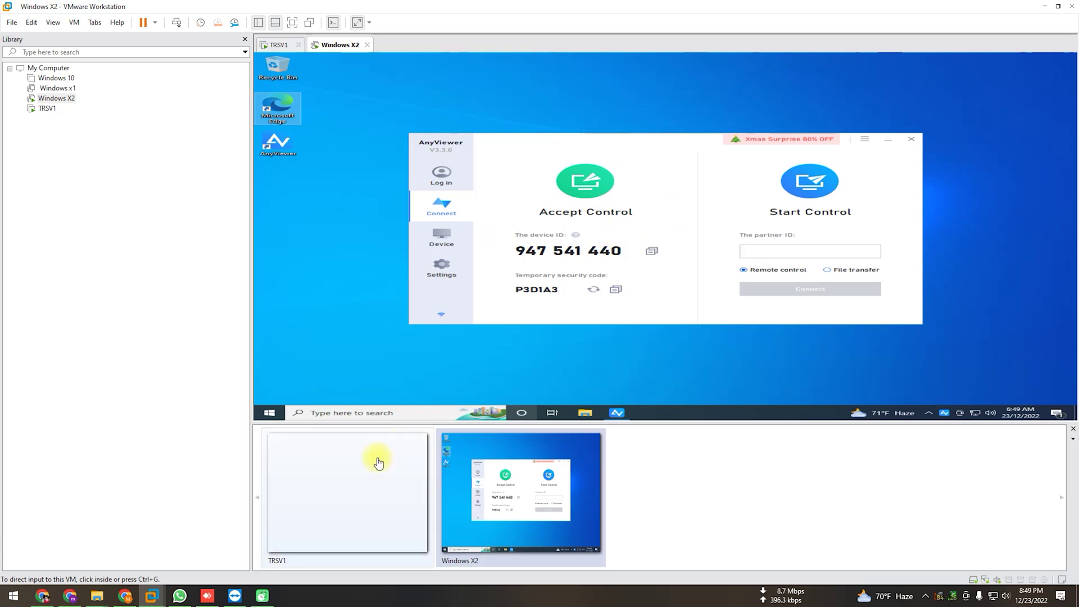
Enlarge the virtual machine thumbnail previews by dragging the splitter upward.
{"action": "left_click", "coordinate": [384, 479]}
{"action": "left_click", "coordinate": [535, 501]}
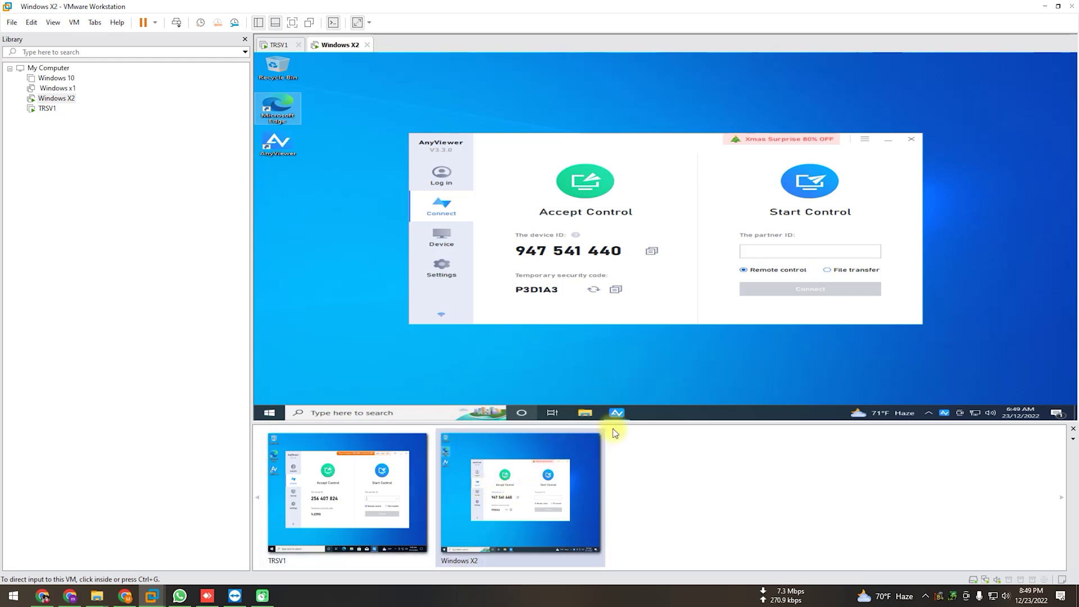
{"action": "left_click_drag", "start_coordinate": [615, 423], "coordinate": [622, 356]}
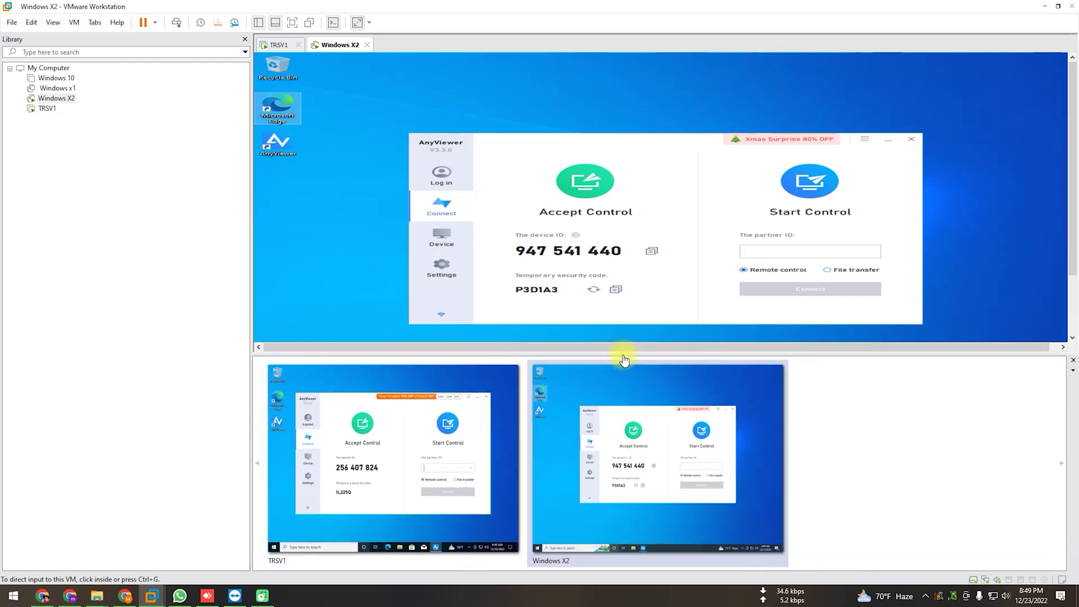
Switch between Windows X2 and TRSV1 to compare their AnyViewer windows, ending on TRSV1.
{"action": "left_click", "coordinate": [437, 433]}
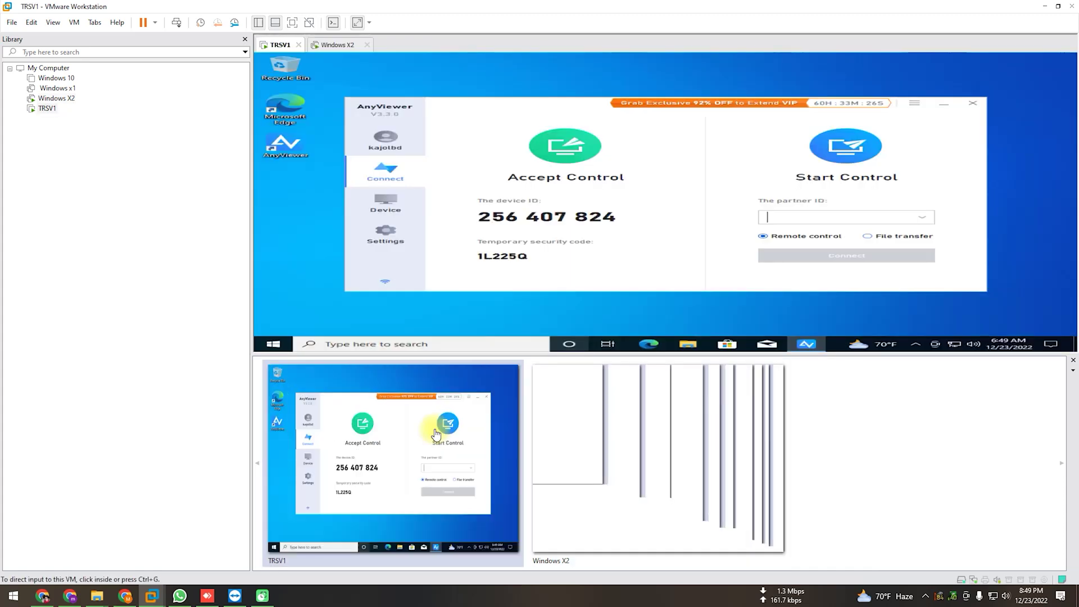
{"action": "left_click", "coordinate": [692, 469]}
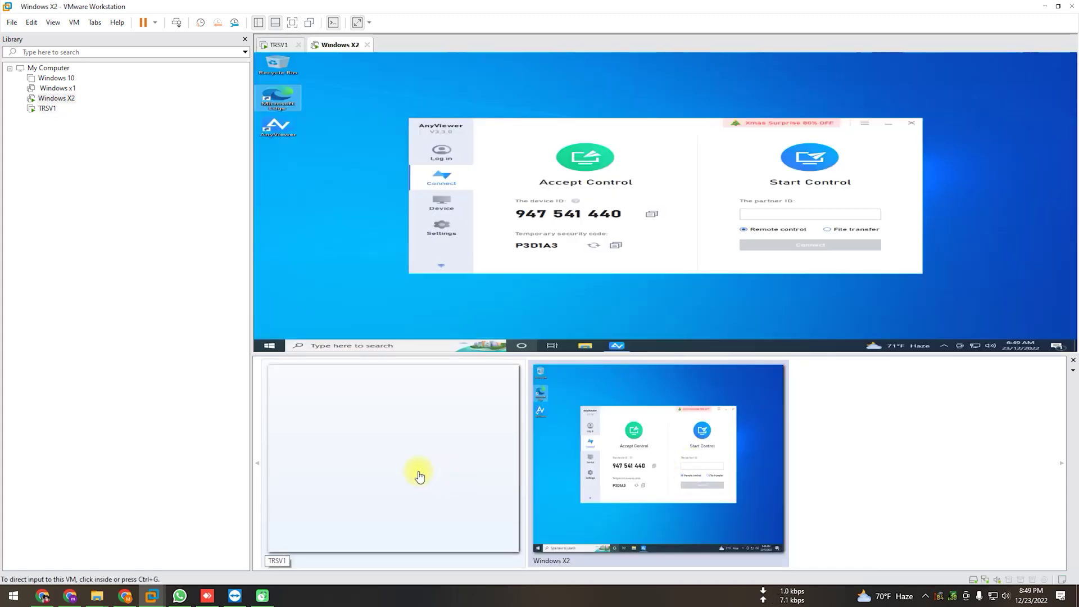
{"action": "left_click", "coordinate": [417, 471]}
{"action": "left_click", "coordinate": [638, 443]}
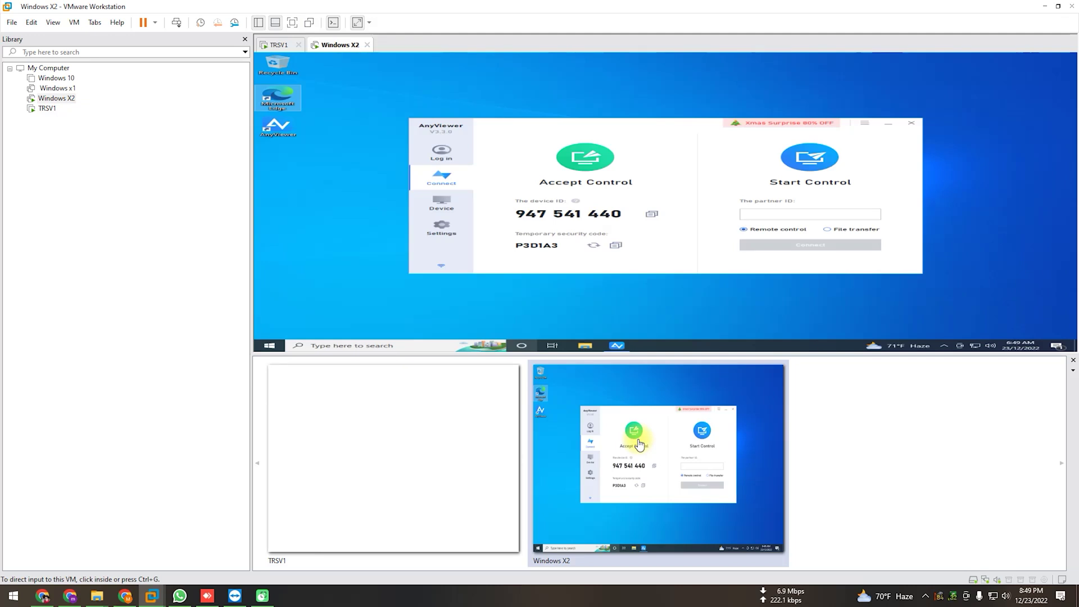
{"action": "left_click", "coordinate": [441, 482]}
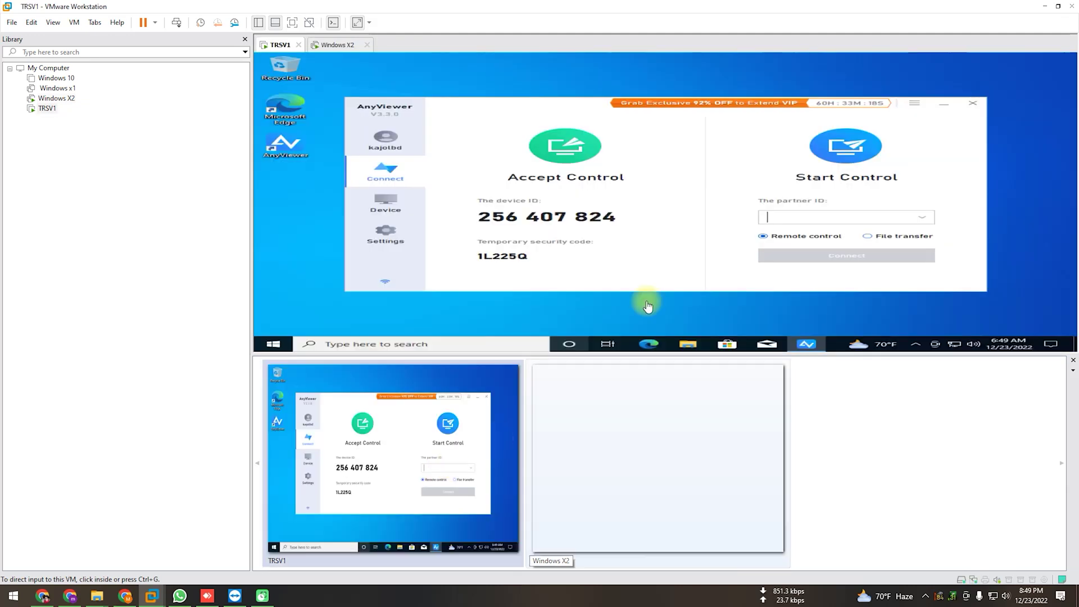
Enter Windows X2's nine-digit device ID as the partner ID, keeping Remote control selected.
{"action": "left_click", "coordinate": [835, 220]}
{"action": "type", "text": "54754"}
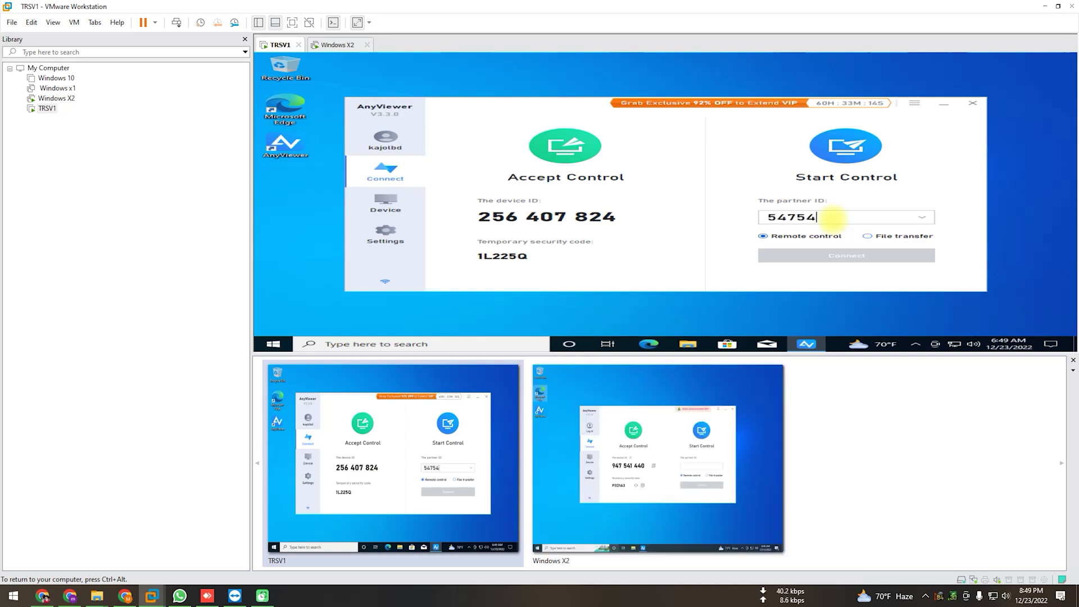
{"action": "type", "text": "1440"}
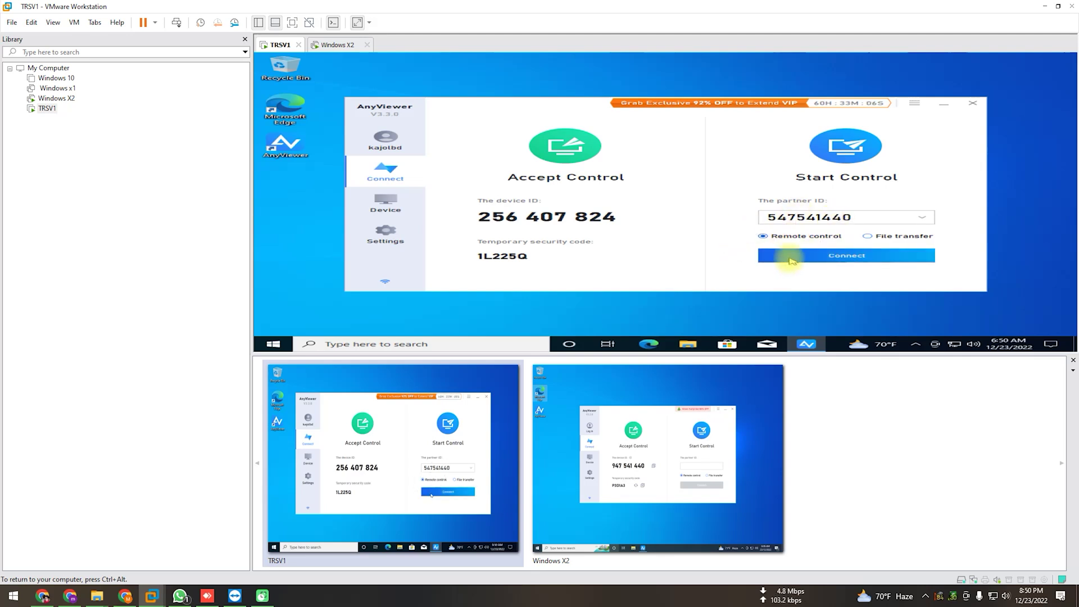
{"action": "mouse_move", "coordinate": [557, 260]}
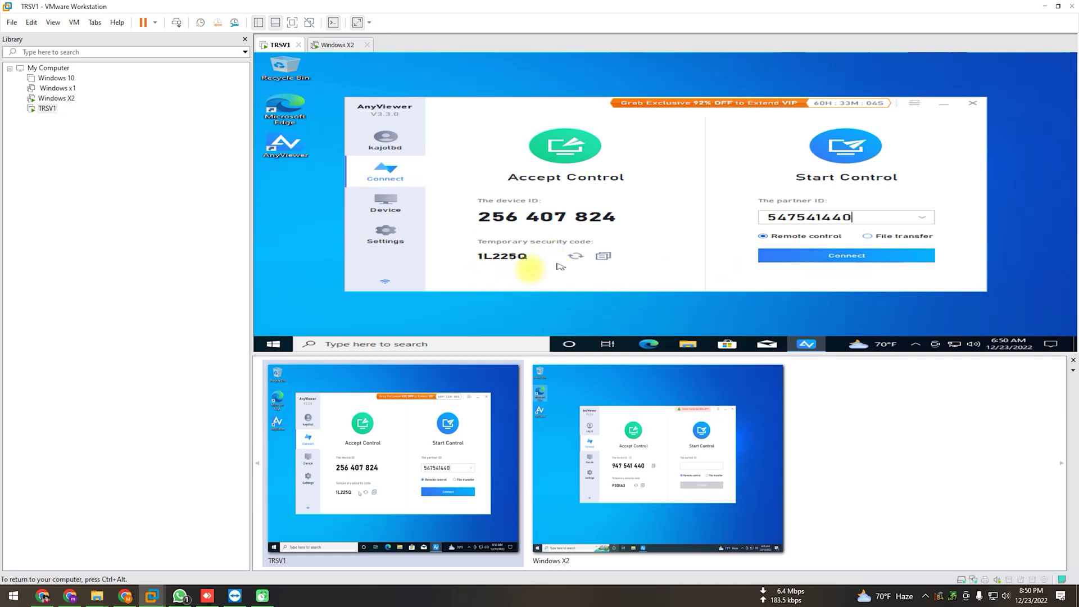
Try connecting, dismiss the recipient-offline error, and correct the partner ID's first digit to 9.
{"action": "left_click", "coordinate": [852, 258]}
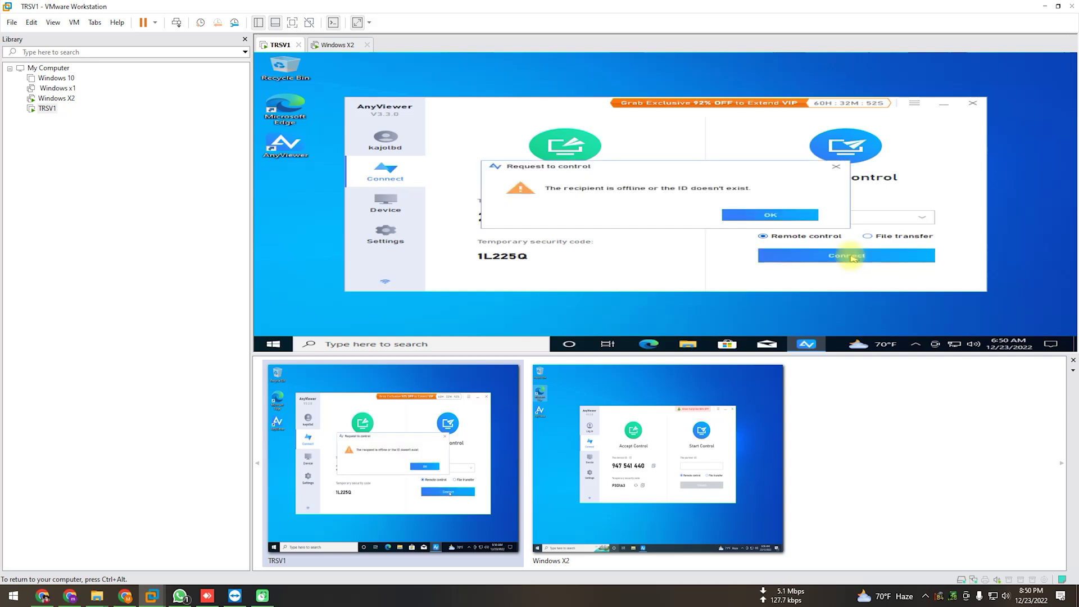
{"action": "left_click", "coordinate": [807, 214]}
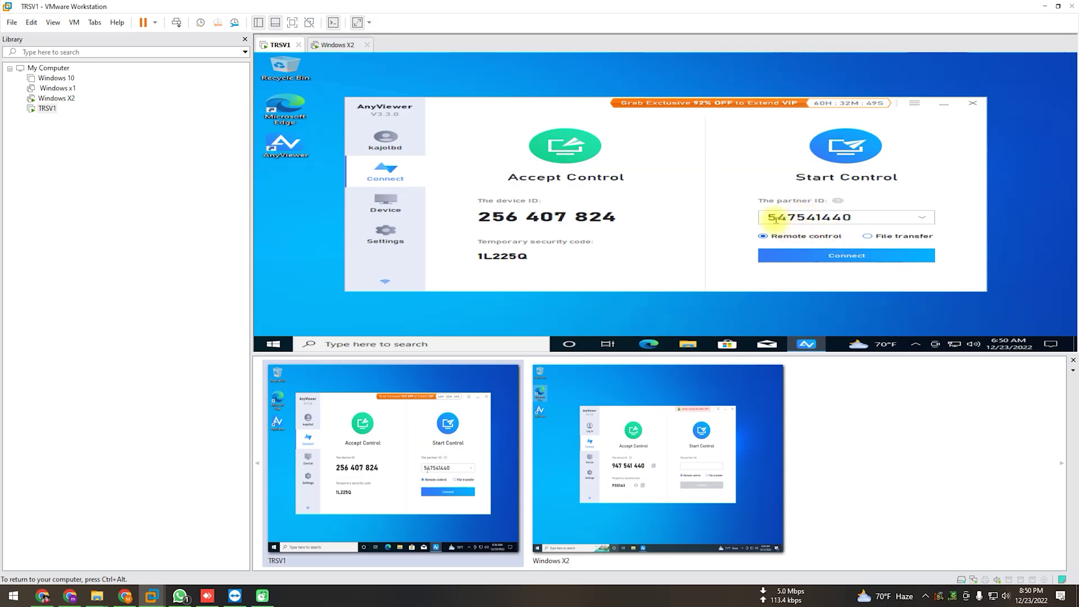
{"action": "left_click_drag", "start_coordinate": [779, 217], "coordinate": [760, 221]}
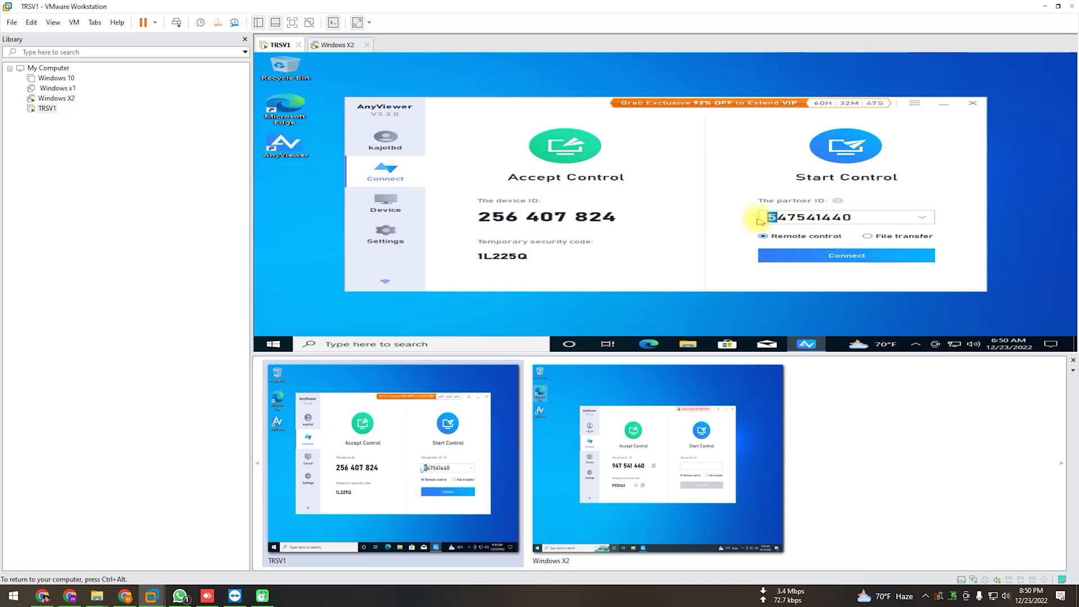
{"action": "type", "text": "9"}
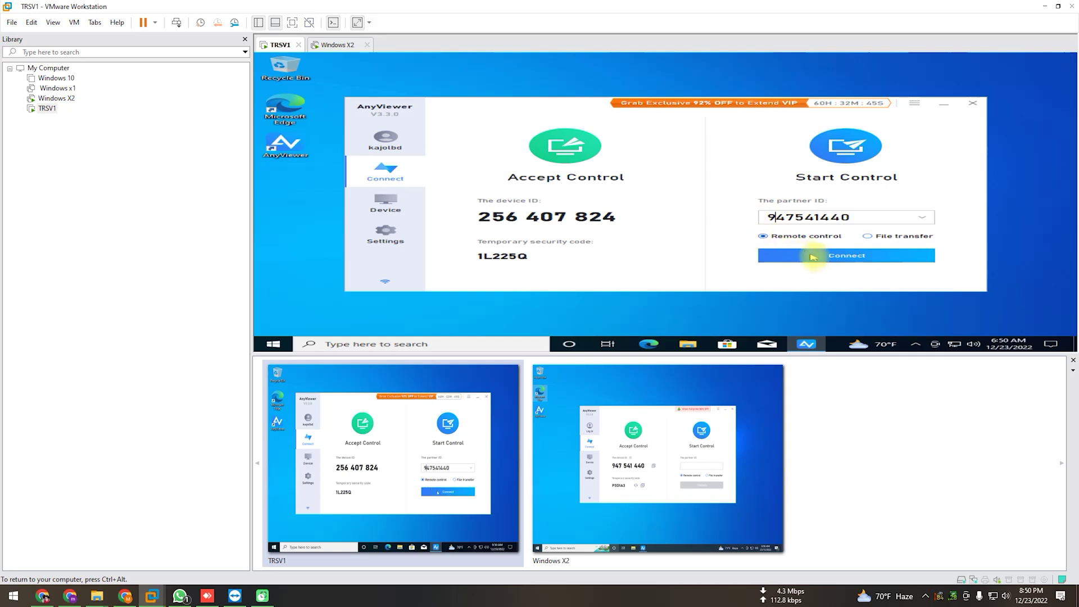